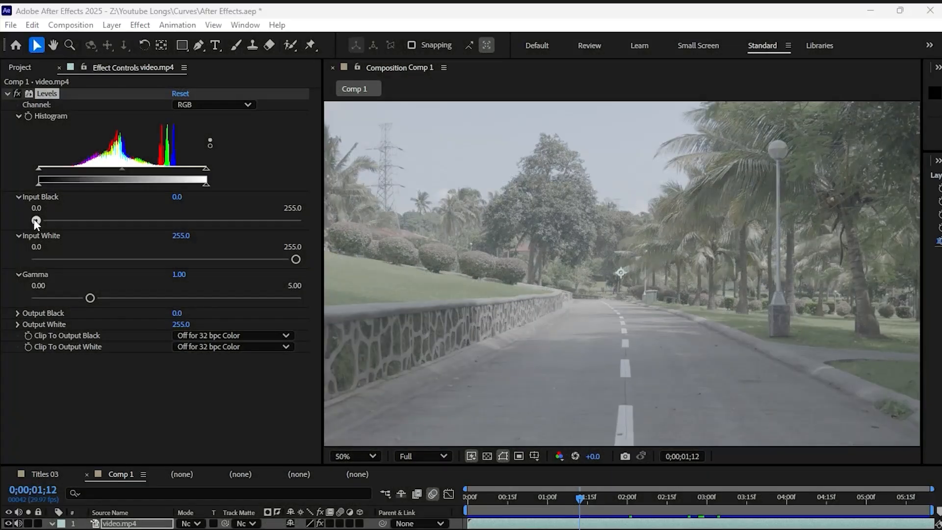
Set the road clip's RGB input black to 47.9, input white to 211.0 and gamma to 0.68 in the Levels effect.
{"action": "left_click_drag", "start_coordinate": [23, 212], "coordinate": [85, 223]}
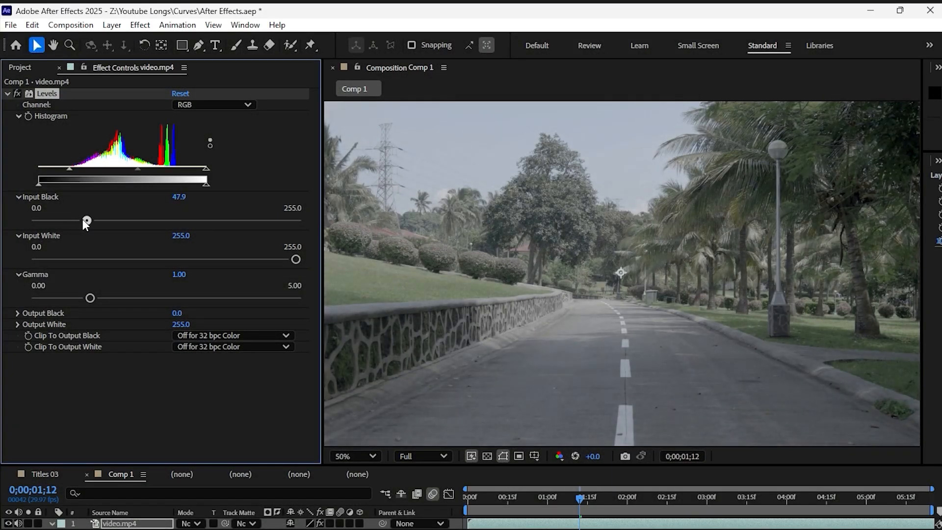
{"action": "left_click_drag", "start_coordinate": [295, 257], "coordinate": [258, 258]}
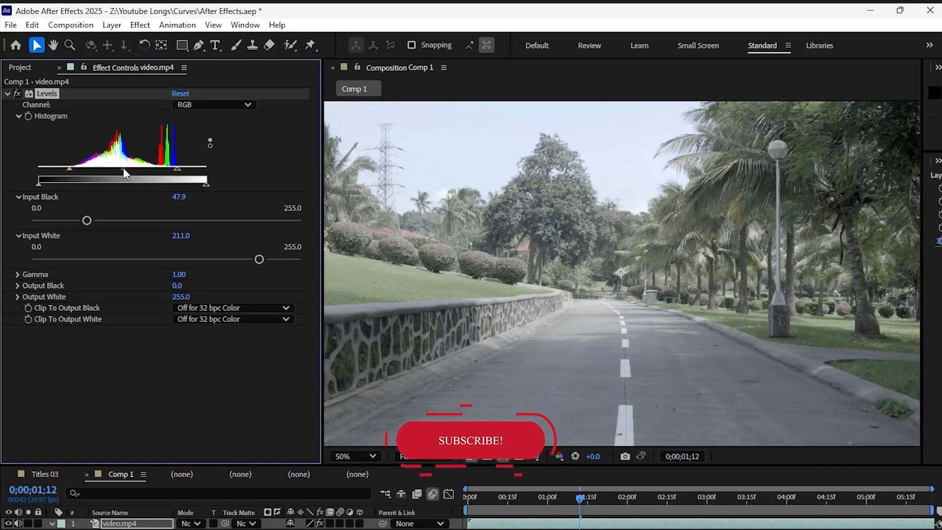
{"action": "mouse_move", "coordinate": [123, 168]}
{"action": "left_mouse_down"}
{"action": "mouse_move", "coordinate": [137, 168]}
{"action": "mouse_move", "coordinate": [110, 169]}
{"action": "mouse_move", "coordinate": [141, 170]}
{"action": "left_mouse_up"}
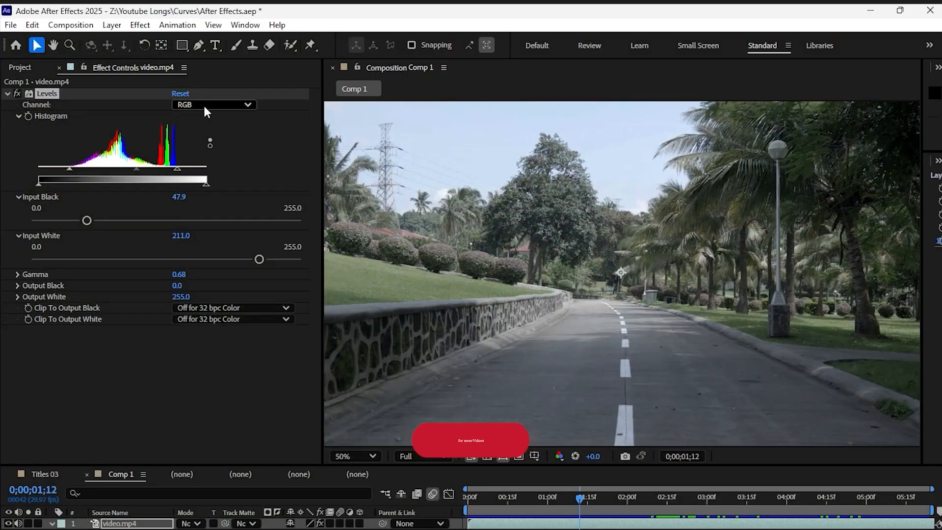
Adjust the gamma of the green, red and blue channels separately, with green at 0.96 and blue at 0.88.
{"action": "left_click", "coordinate": [203, 104]}
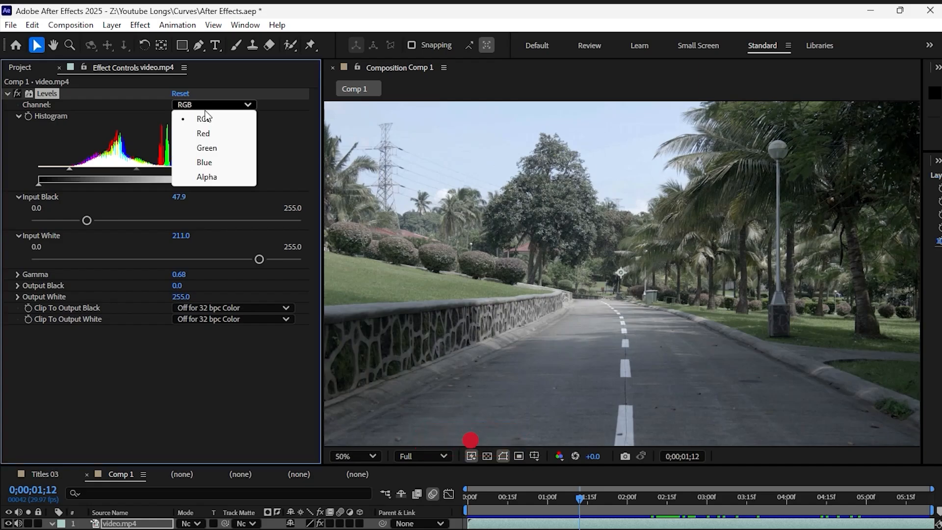
{"action": "left_click", "coordinate": [207, 148]}
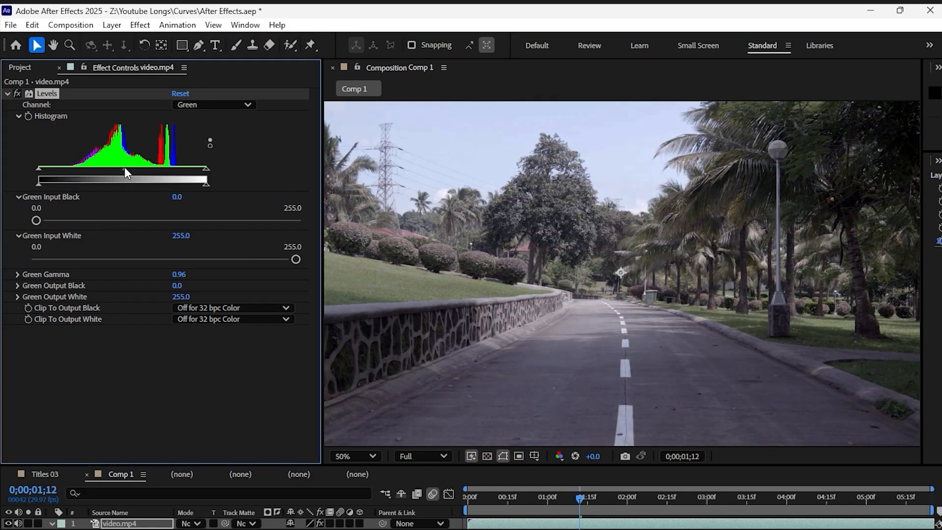
{"action": "left_click", "coordinate": [211, 104]}
{"action": "left_click", "coordinate": [205, 133]}
{"action": "mouse_move", "coordinate": [128, 170]}
{"action": "left_mouse_down"}
{"action": "mouse_move", "coordinate": [112, 169]}
{"action": "mouse_move", "coordinate": [134, 169]}
{"action": "left_mouse_up"}
{"action": "left_click", "coordinate": [211, 104]}
{"action": "left_click", "coordinate": [200, 163]}
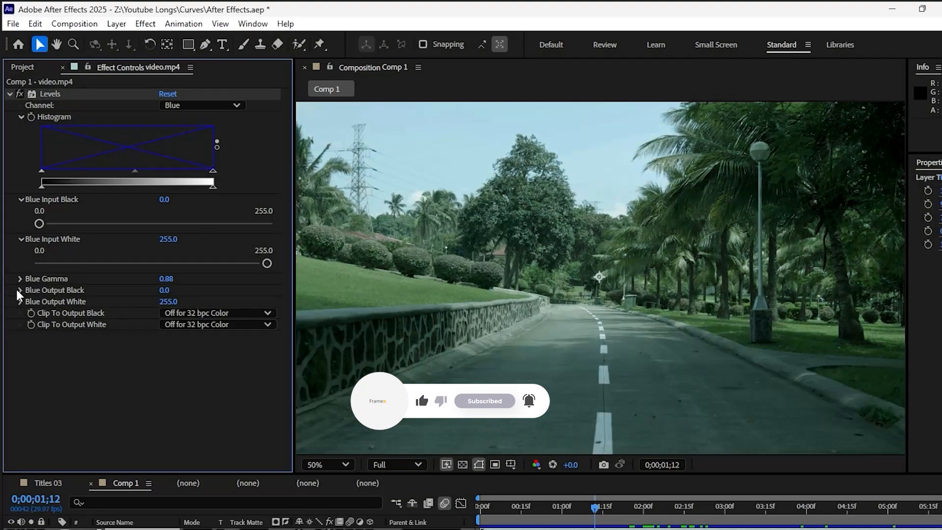
Return to the RGB channel and set output white to 216.1 and output black to 8.6.
{"action": "left_click", "coordinate": [20, 290]}
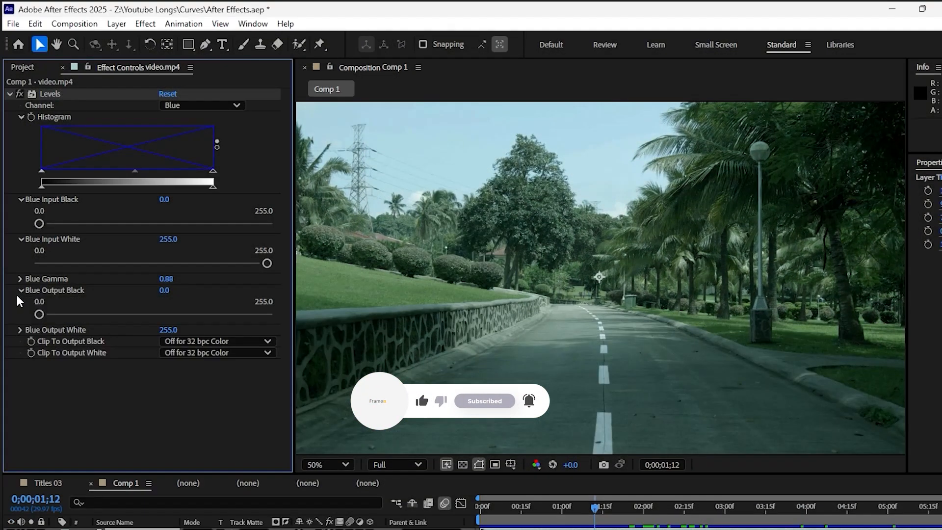
{"action": "left_click", "coordinate": [19, 330]}
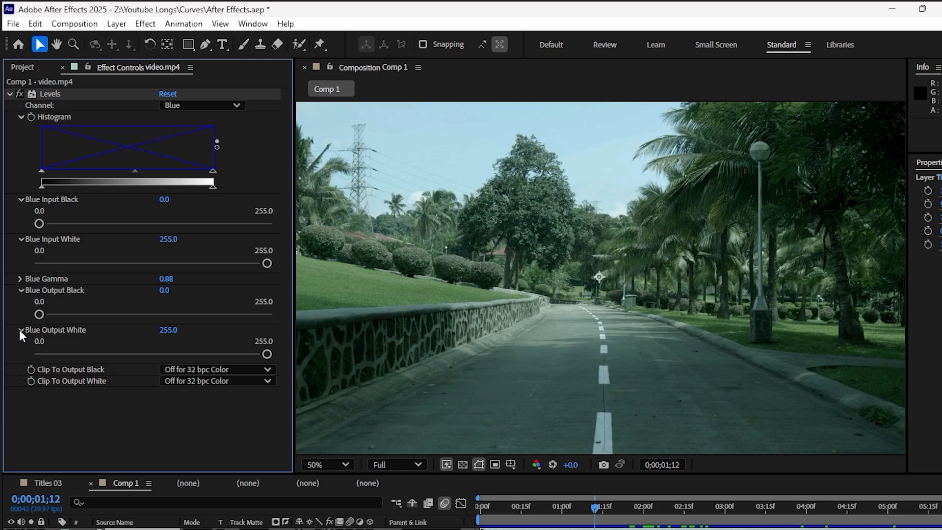
{"action": "left_click", "coordinate": [201, 105]}
{"action": "left_click", "coordinate": [216, 60]}
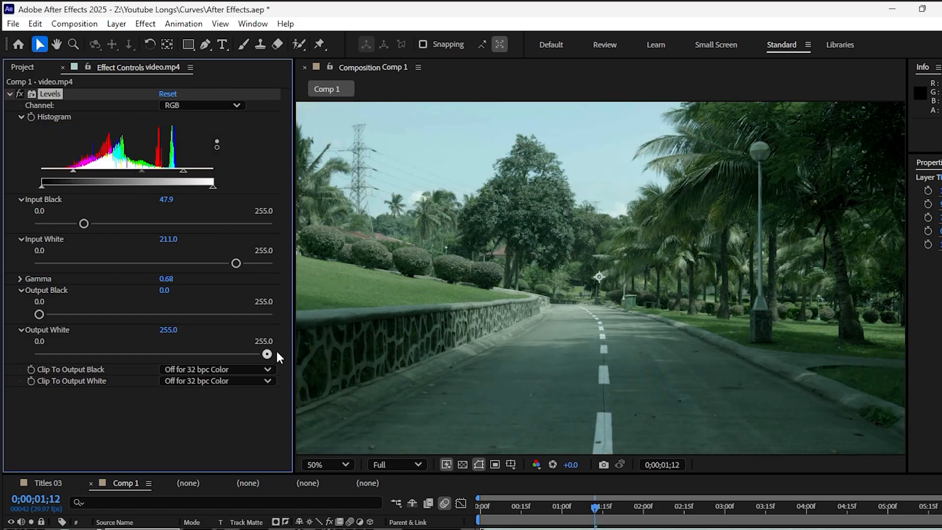
{"action": "left_click_drag", "start_coordinate": [267, 353], "coordinate": [241, 351]}
{"action": "mouse_move", "coordinate": [39, 314]}
{"action": "left_mouse_down"}
{"action": "mouse_move", "coordinate": [64, 313]}
{"action": "mouse_move", "coordinate": [54, 310]}
{"action": "left_mouse_up"}
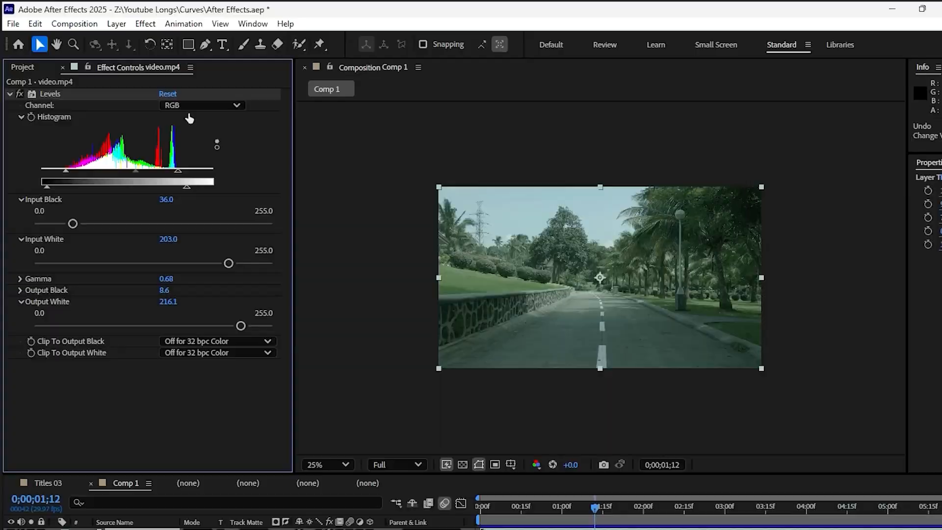
Set the alpha channel's input white to 248.5 and lower its output white.
{"action": "left_click", "coordinate": [194, 106]}
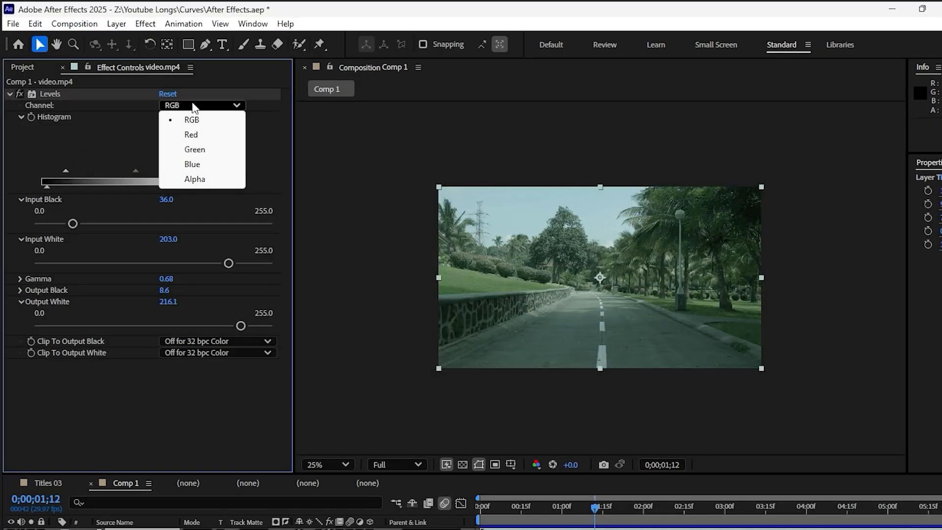
{"action": "left_click", "coordinate": [195, 179]}
{"action": "left_click_drag", "start_coordinate": [271, 264], "coordinate": [263, 267]}
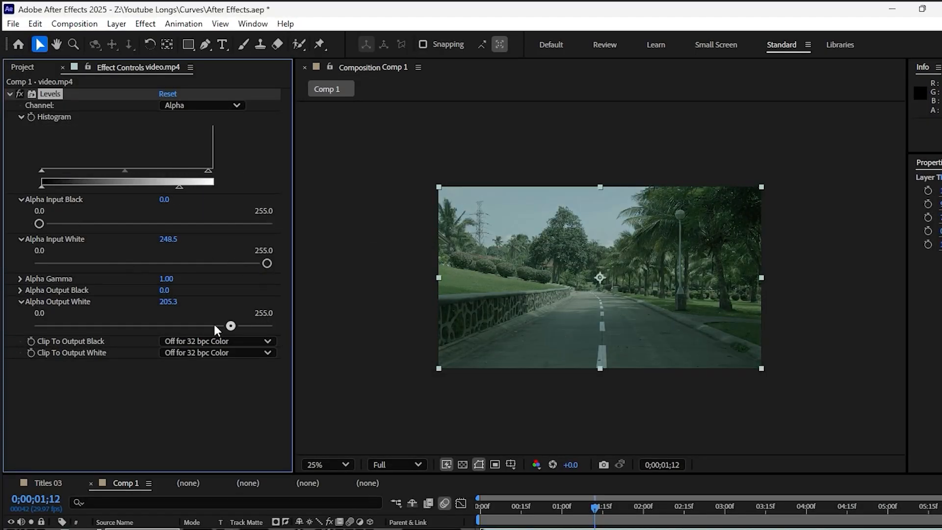
{"action": "left_click_drag", "start_coordinate": [245, 325], "coordinate": [203, 328]}
{"action": "left_click_drag", "start_coordinate": [162, 186], "coordinate": [187, 185]}
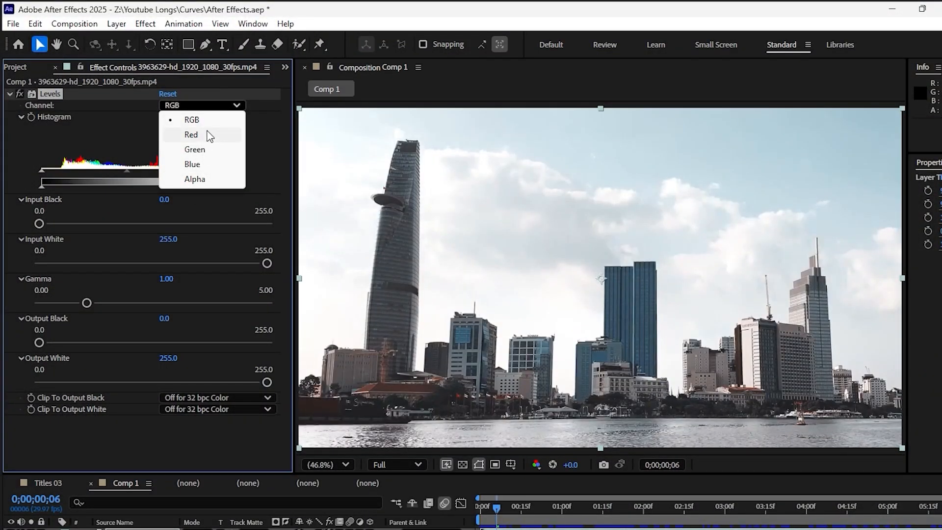
Examine the red, green, blue and alpha channel histograms of the skyline clip, and return to the RGB channel.
{"action": "left_click", "coordinate": [210, 136]}
{"action": "left_click", "coordinate": [201, 105]}
{"action": "left_click", "coordinate": [194, 150]}
{"action": "left_click", "coordinate": [190, 104]}
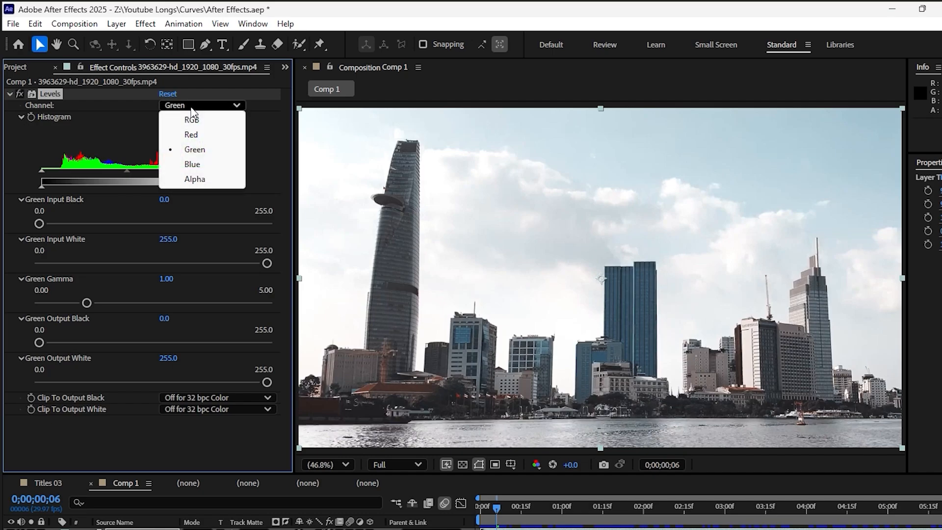
{"action": "left_click", "coordinate": [199, 165]}
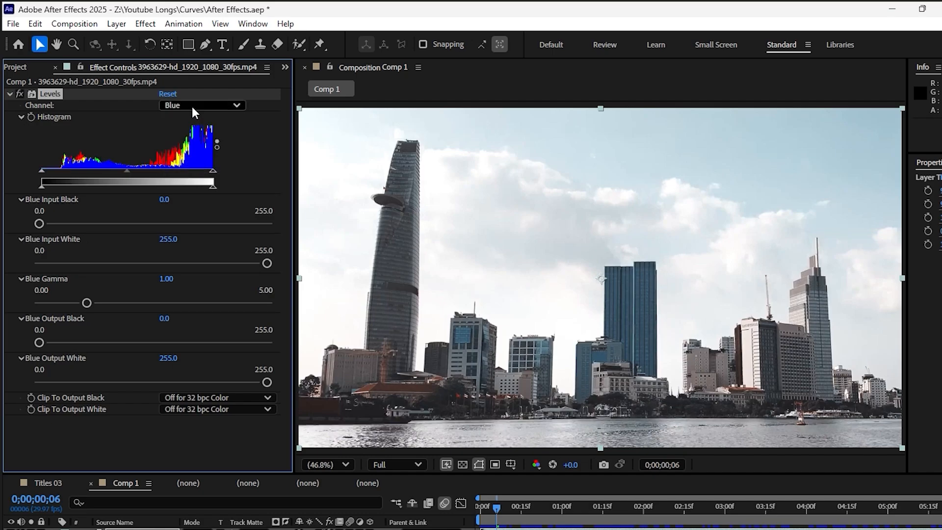
{"action": "left_click", "coordinate": [192, 106]}
{"action": "left_click", "coordinate": [196, 179]}
{"action": "left_click", "coordinate": [195, 106]}
{"action": "left_click", "coordinate": [193, 122]}
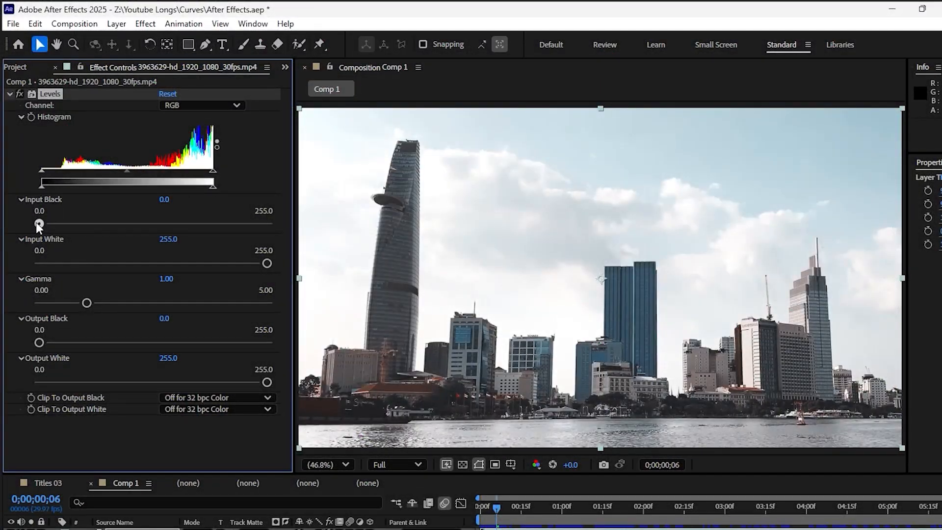
Try RGB levels on the skyline clip with input black 28.1, gamma 1.37, output black 34.6 and a reduced output white.
{"action": "left_click_drag", "start_coordinate": [38, 221], "coordinate": [60, 221]}
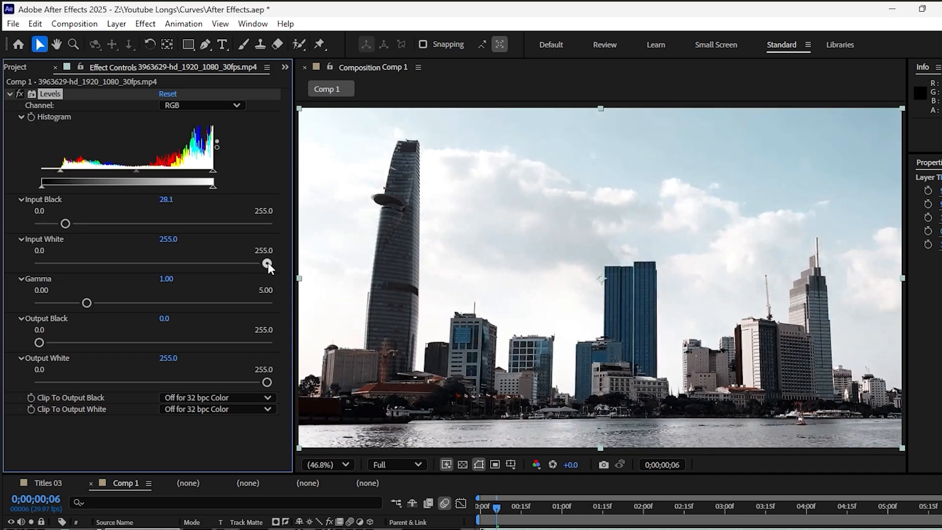
{"action": "mouse_move", "coordinate": [268, 263]}
{"action": "left_mouse_down"}
{"action": "mouse_move", "coordinate": [229, 258]}
{"action": "mouse_move", "coordinate": [270, 261]}
{"action": "left_mouse_up"}
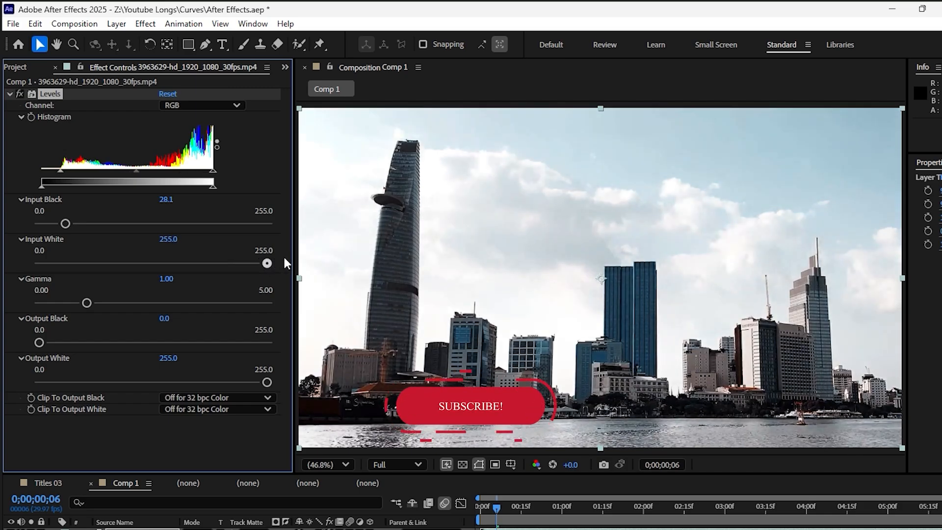
{"action": "mouse_move", "coordinate": [86, 302]}
{"action": "left_mouse_down"}
{"action": "mouse_move", "coordinate": [111, 297]}
{"action": "mouse_move", "coordinate": [80, 298]}
{"action": "mouse_move", "coordinate": [100, 297]}
{"action": "left_mouse_up"}
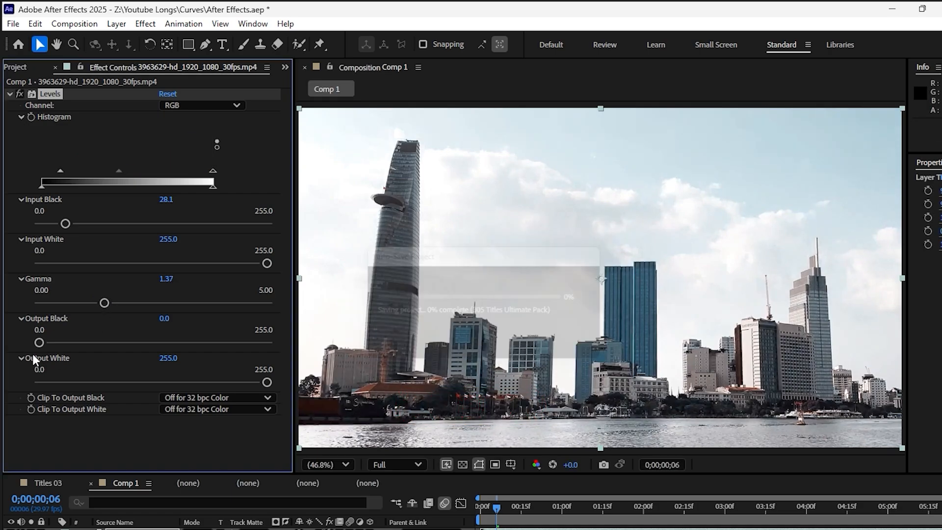
{"action": "left_click_drag", "start_coordinate": [39, 342], "coordinate": [65, 341]}
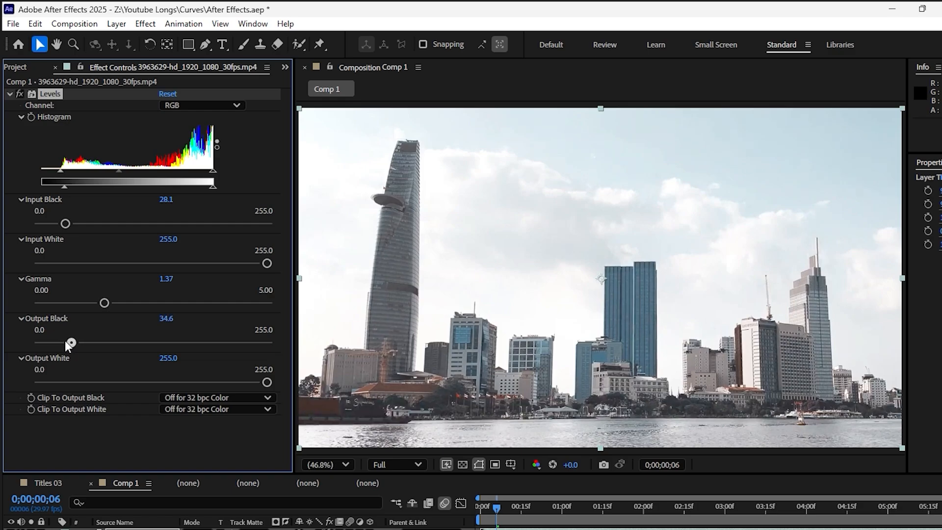
{"action": "left_click_drag", "start_coordinate": [268, 384], "coordinate": [235, 378]}
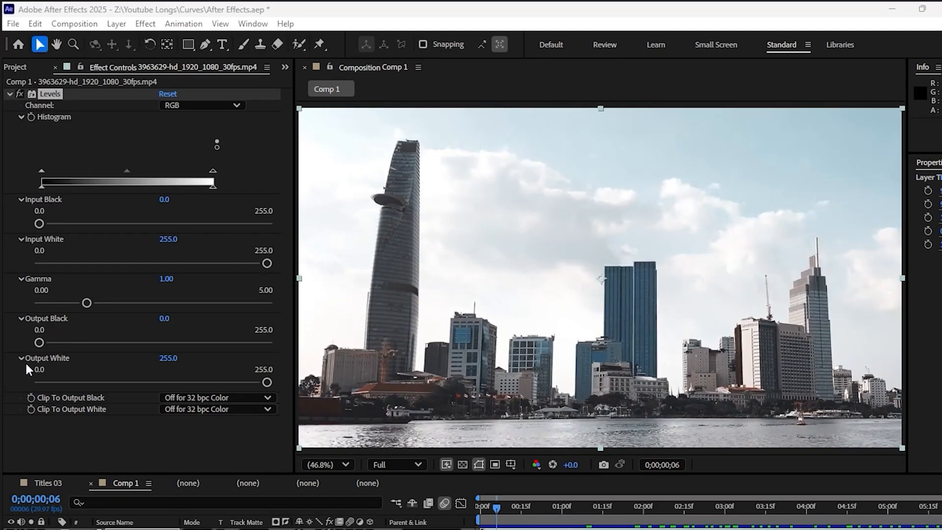
Set the skyline clip's gamma to 0.93 and output black to 19.4, and lower its output white slightly.
{"action": "left_click", "coordinate": [123, 448]}
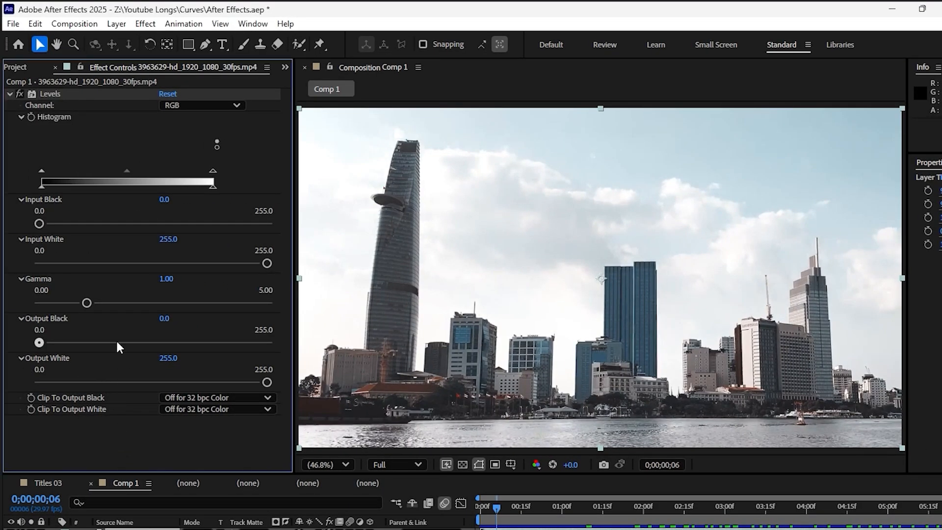
{"action": "mouse_move", "coordinate": [35, 224]}
{"action": "left_mouse_down"}
{"action": "mouse_move", "coordinate": [143, 223]}
{"action": "mouse_move", "coordinate": [27, 223]}
{"action": "mouse_move", "coordinate": [132, 223]}
{"action": "mouse_move", "coordinate": [35, 225]}
{"action": "left_mouse_up"}
{"action": "mouse_move", "coordinate": [268, 264]}
{"action": "left_mouse_down"}
{"action": "mouse_move", "coordinate": [192, 259]}
{"action": "mouse_move", "coordinate": [274, 255]}
{"action": "mouse_move", "coordinate": [64, 254]}
{"action": "mouse_move", "coordinate": [276, 255]}
{"action": "left_mouse_up"}
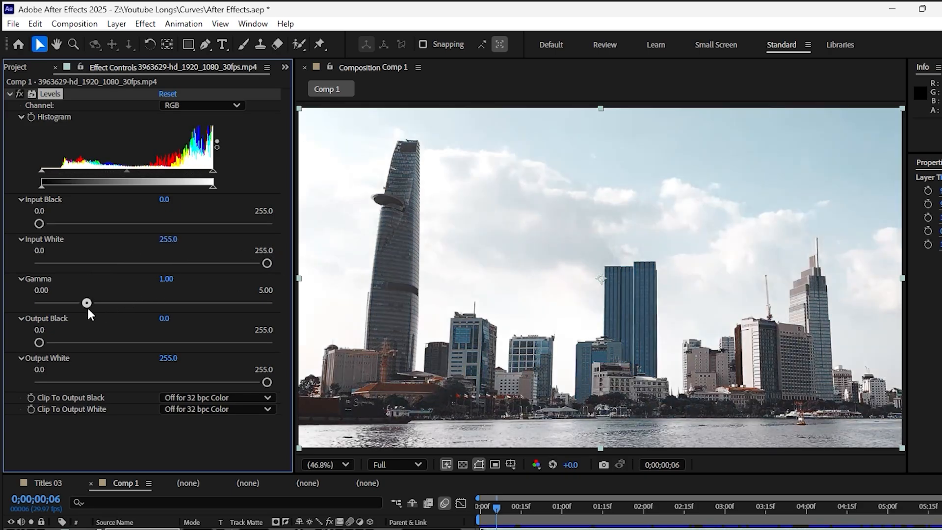
{"action": "mouse_move", "coordinate": [85, 303]}
{"action": "left_mouse_down"}
{"action": "mouse_move", "coordinate": [134, 301]}
{"action": "mouse_move", "coordinate": [81, 304]}
{"action": "left_mouse_up"}
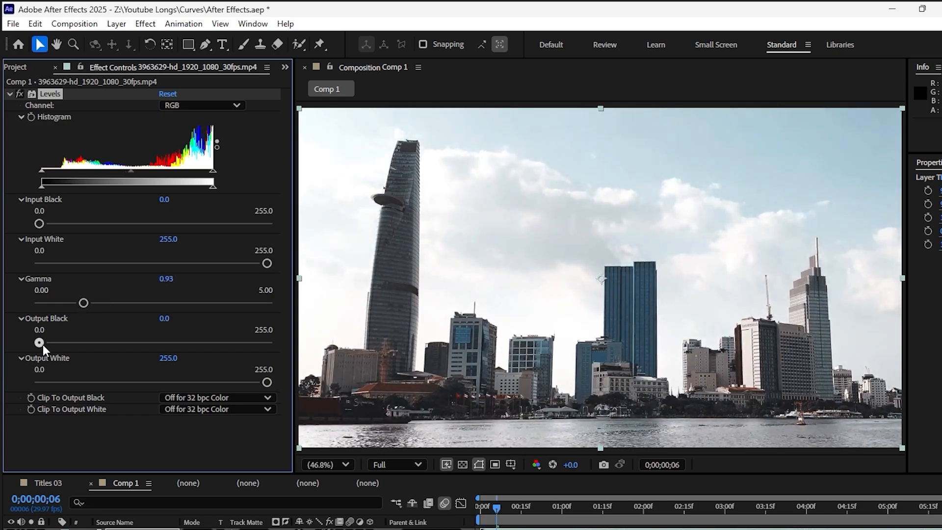
{"action": "mouse_move", "coordinate": [41, 343]}
{"action": "left_mouse_down"}
{"action": "mouse_move", "coordinate": [81, 343]}
{"action": "mouse_move", "coordinate": [52, 344]}
{"action": "left_mouse_up"}
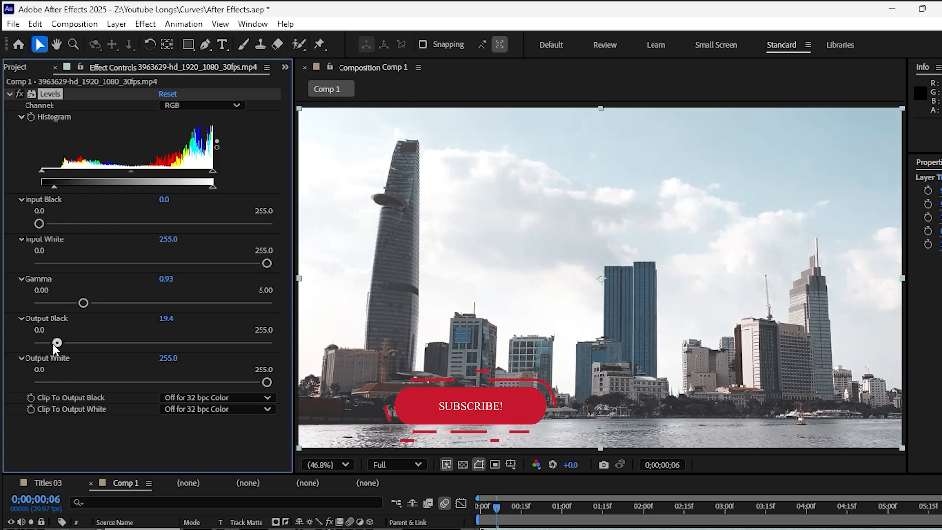
{"action": "mouse_move", "coordinate": [270, 381]}
{"action": "left_mouse_down"}
{"action": "mouse_move", "coordinate": [160, 376]}
{"action": "mouse_move", "coordinate": [282, 376]}
{"action": "mouse_move", "coordinate": [198, 372]}
{"action": "mouse_move", "coordinate": [255, 373]}
{"action": "left_mouse_up"}
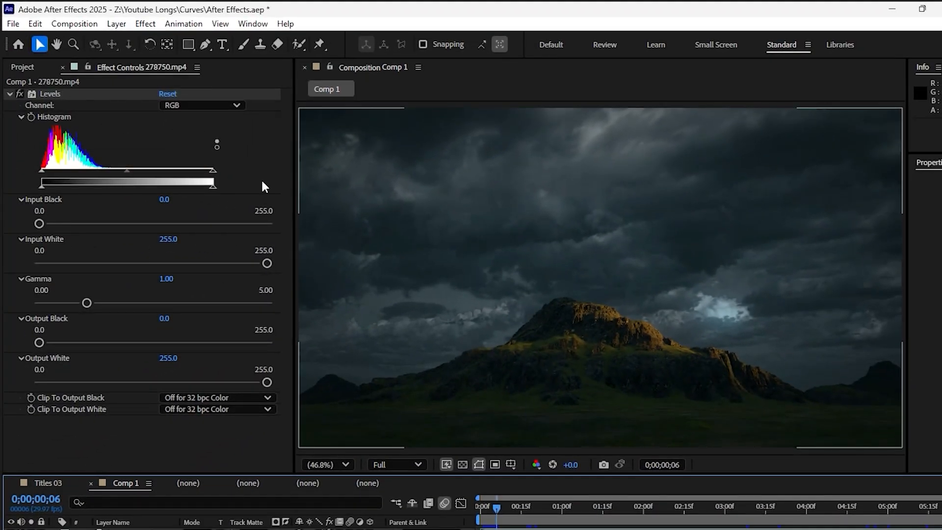
Set the dark mountain clip's RGB input white to 103.0 and gamma to 0.78.
{"action": "left_click_drag", "start_coordinate": [126, 172], "coordinate": [75, 170]}
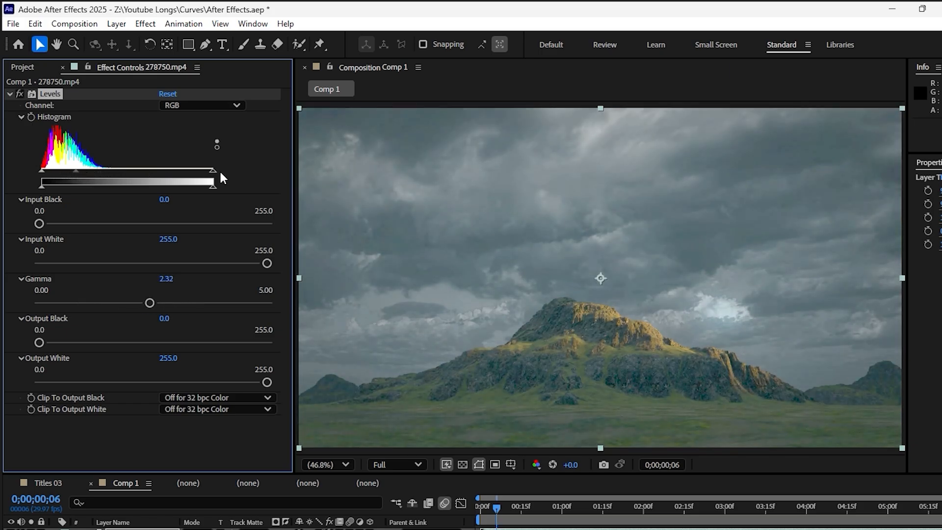
{"action": "left_click_drag", "start_coordinate": [197, 176], "coordinate": [115, 175]}
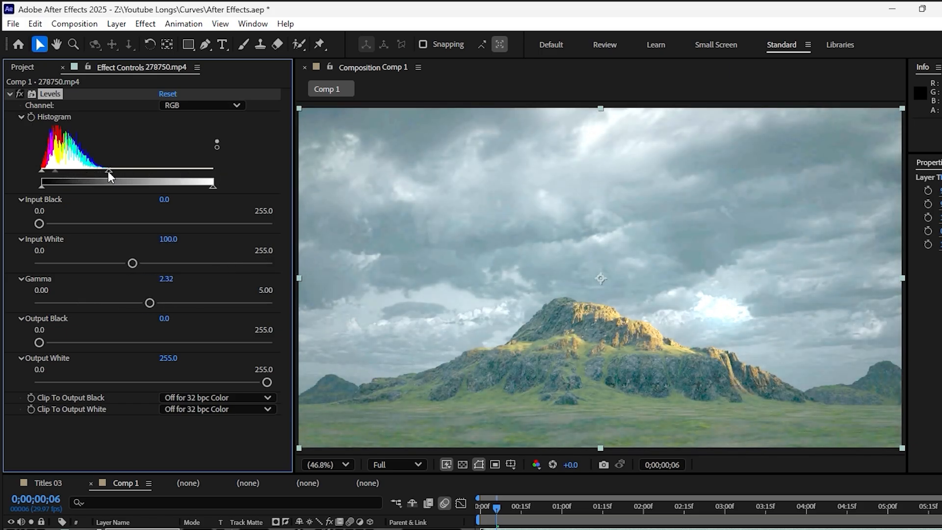
{"action": "left_click_drag", "start_coordinate": [52, 171], "coordinate": [82, 172]}
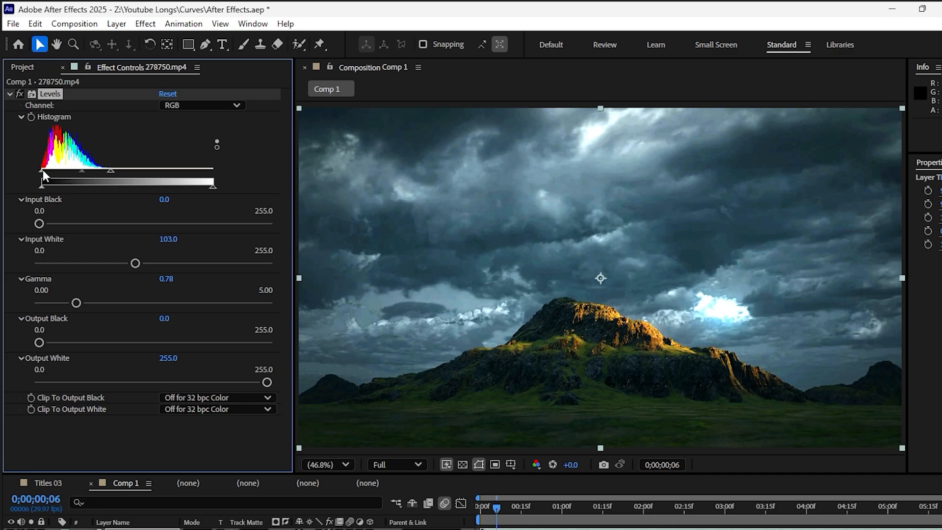
Fine-tune input white to 103.7 and gamma to 0.76, and return output white to 255.0 after testing 216.8.
{"action": "mouse_move", "coordinate": [39, 225]}
{"action": "left_mouse_down"}
{"action": "mouse_move", "coordinate": [52, 222]}
{"action": "mouse_move", "coordinate": [27, 222]}
{"action": "left_mouse_up"}
{"action": "mouse_move", "coordinate": [135, 263]}
{"action": "left_mouse_down"}
{"action": "mouse_move", "coordinate": [146, 263]}
{"action": "mouse_move", "coordinate": [136, 263]}
{"action": "left_mouse_up"}
{"action": "mouse_move", "coordinate": [82, 304]}
{"action": "left_mouse_down"}
{"action": "mouse_move", "coordinate": [90, 300]}
{"action": "mouse_move", "coordinate": [71, 301]}
{"action": "left_mouse_up"}
{"action": "left_click_drag", "start_coordinate": [266, 382], "coordinate": [238, 382]}
{"action": "mouse_move", "coordinate": [39, 342]}
{"action": "left_mouse_down"}
{"action": "mouse_move", "coordinate": [54, 340]}
{"action": "mouse_move", "coordinate": [31, 340]}
{"action": "left_mouse_up"}
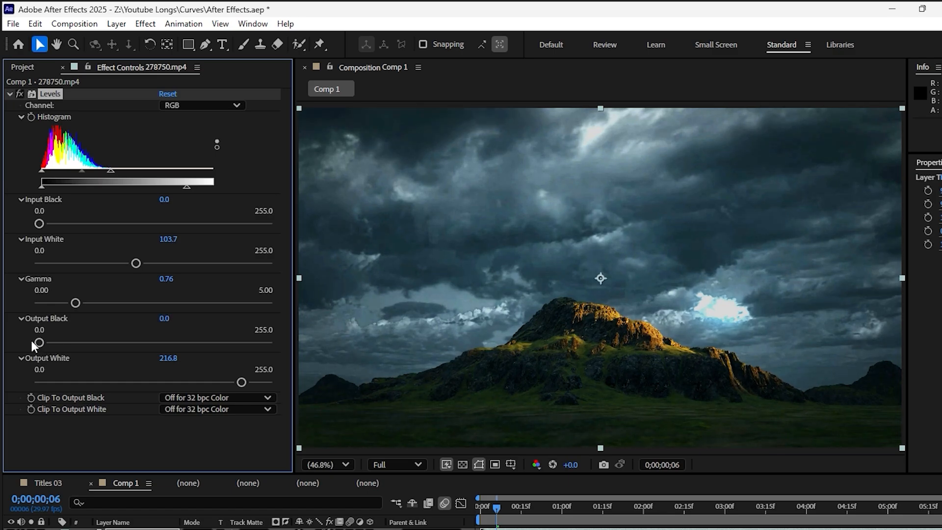
{"action": "left_click_drag", "start_coordinate": [241, 382], "coordinate": [267, 382]}
Lower the red channel's gamma slightly on the mountain clip.
{"action": "left_click", "coordinate": [198, 106]}
{"action": "left_click", "coordinate": [193, 135]}
{"action": "mouse_move", "coordinate": [87, 302]}
{"action": "left_mouse_down"}
{"action": "mouse_move", "coordinate": [125, 301]}
{"action": "mouse_move", "coordinate": [86, 303]}
{"action": "left_mouse_up"}
Review the green and blue channels of the mountain clip, and lower the alpha channel's output white slightly.
{"action": "left_click", "coordinate": [198, 105]}
{"action": "left_click", "coordinate": [196, 149]}
{"action": "left_click", "coordinate": [198, 105]}
{"action": "left_click", "coordinate": [196, 164]}
{"action": "left_click", "coordinate": [184, 107]}
{"action": "left_click", "coordinate": [197, 178]}
{"action": "left_click_drag", "start_coordinate": [195, 185], "coordinate": [188, 188]}
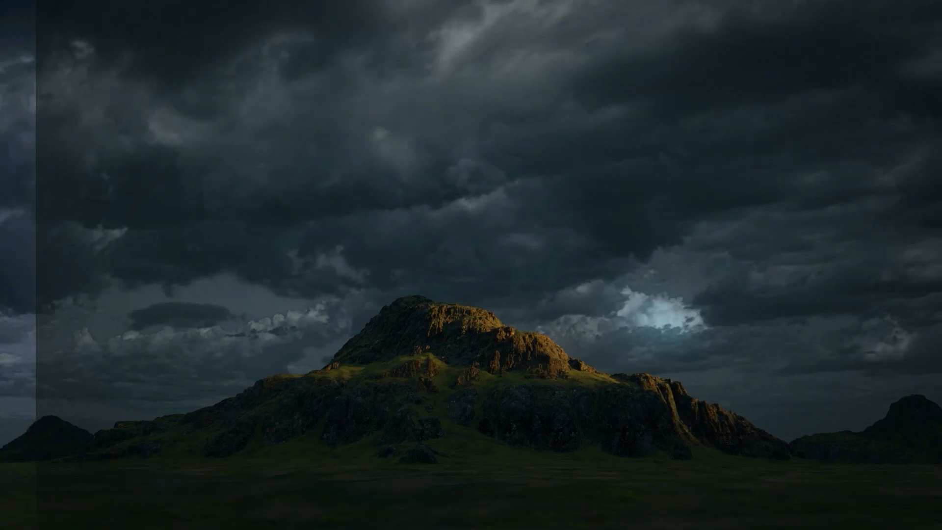